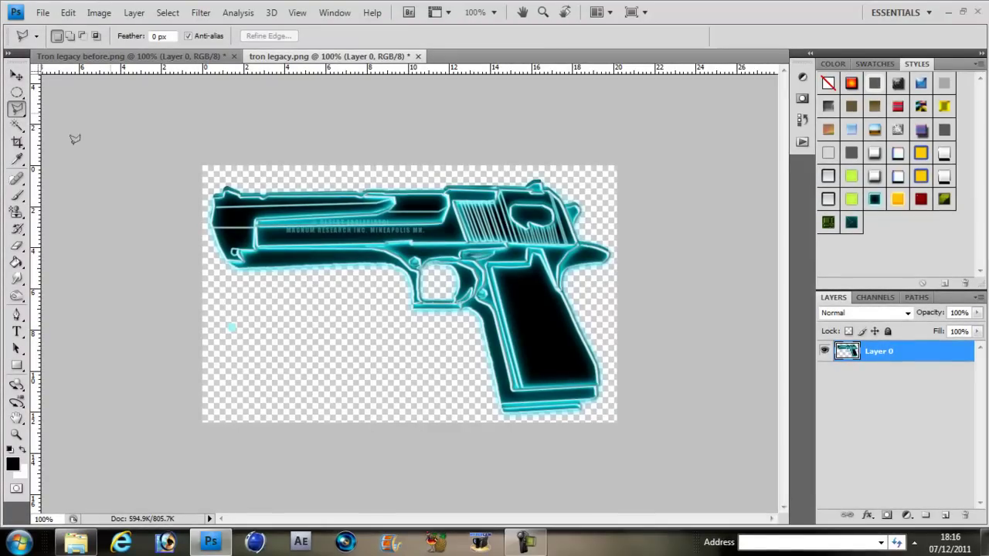
- Switch to the 'Tron legacy before.png' silver gun document and select the Polygonal Lasso Tool
{"action": "left_click", "coordinate": [162, 58]}
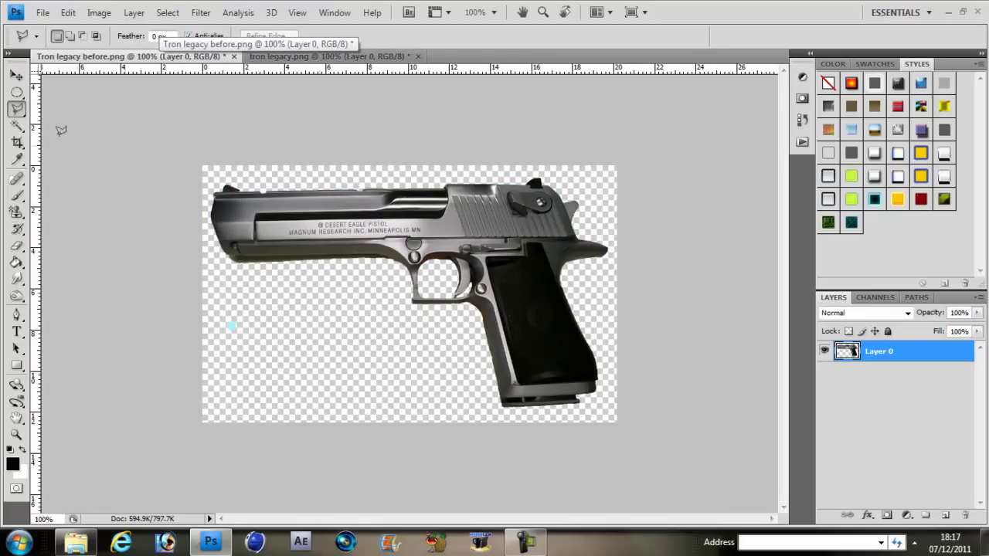
{"action": "left_click", "coordinate": [20, 114]}
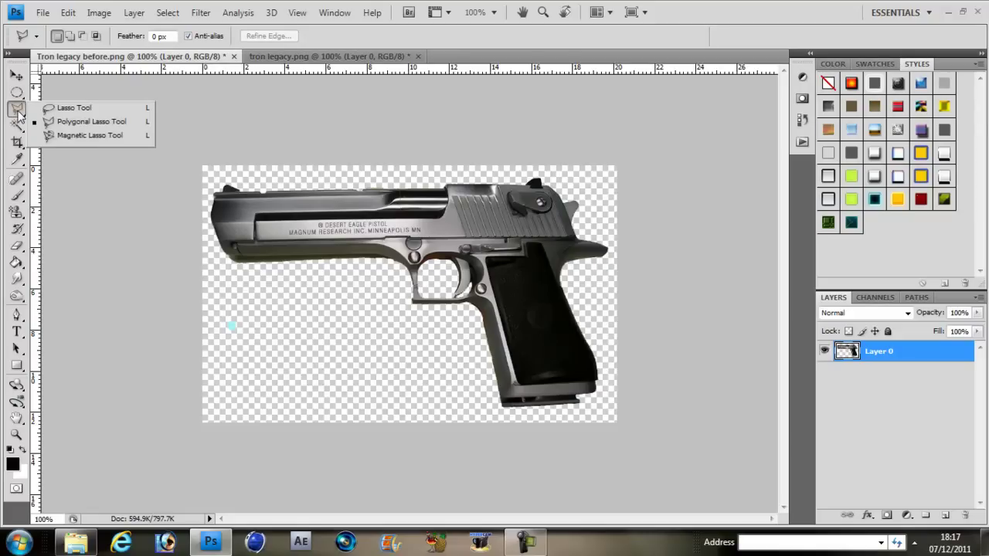
{"action": "left_click", "coordinate": [69, 124]}
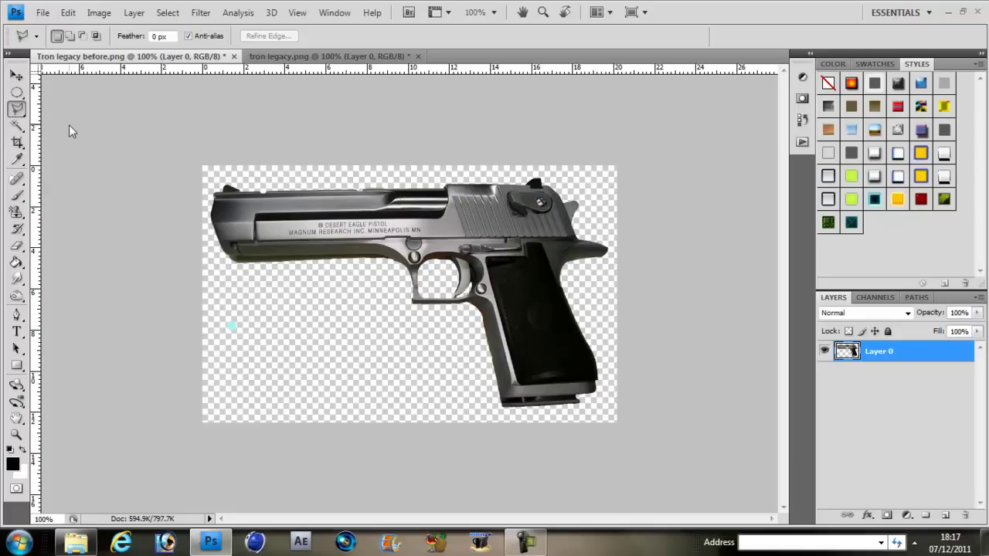
- Outline the gun's muzzle end with a six-point polygon and copy it onto new Layer 1 with Layer via Copy
{"action": "left_click", "coordinate": [210, 208]}
{"action": "left_click", "coordinate": [221, 235]}
{"action": "left_click", "coordinate": [237, 244]}
{"action": "left_click", "coordinate": [255, 238]}
{"action": "left_click", "coordinate": [254, 175]}
{"action": "left_click", "coordinate": [218, 185]}
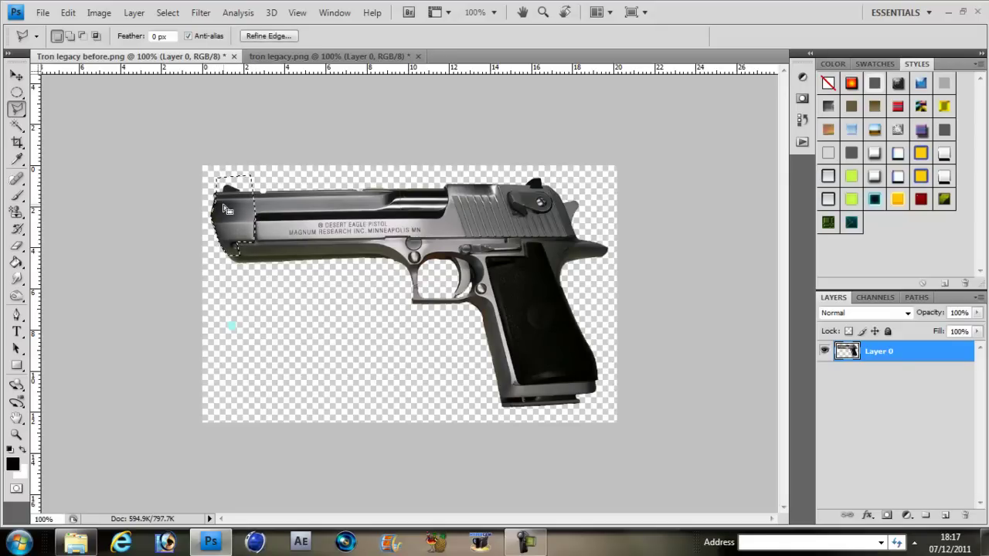
{"action": "right_click", "coordinate": [225, 210]}
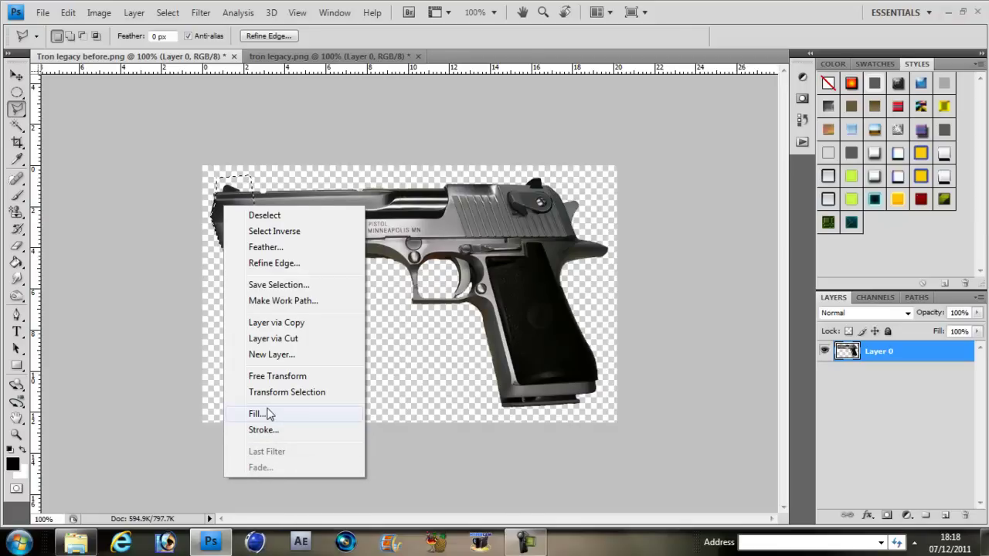
{"action": "left_click", "coordinate": [299, 325]}
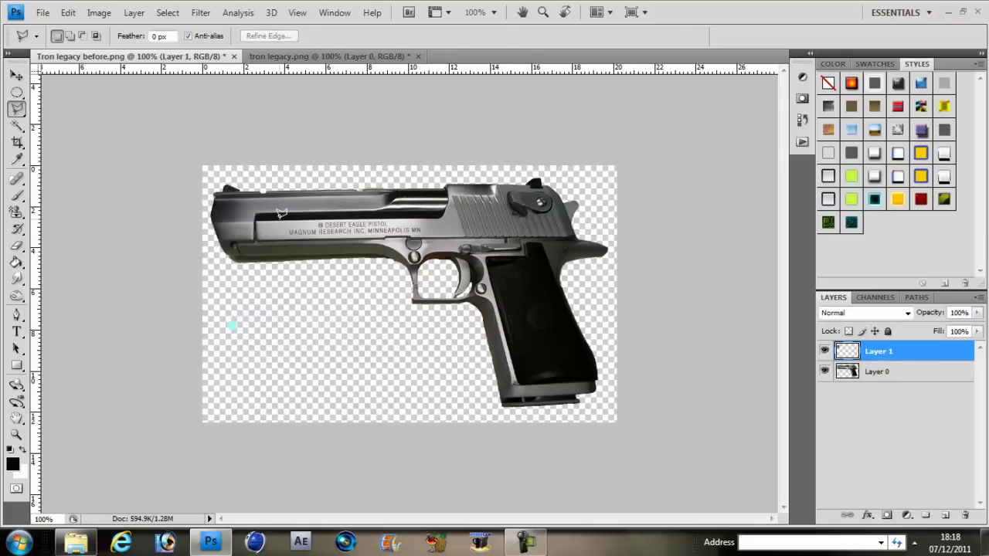
- Nudge the copied muzzle piece on Layer 1 and apply the MDC Neon style to it
{"action": "key", "text": "v"}
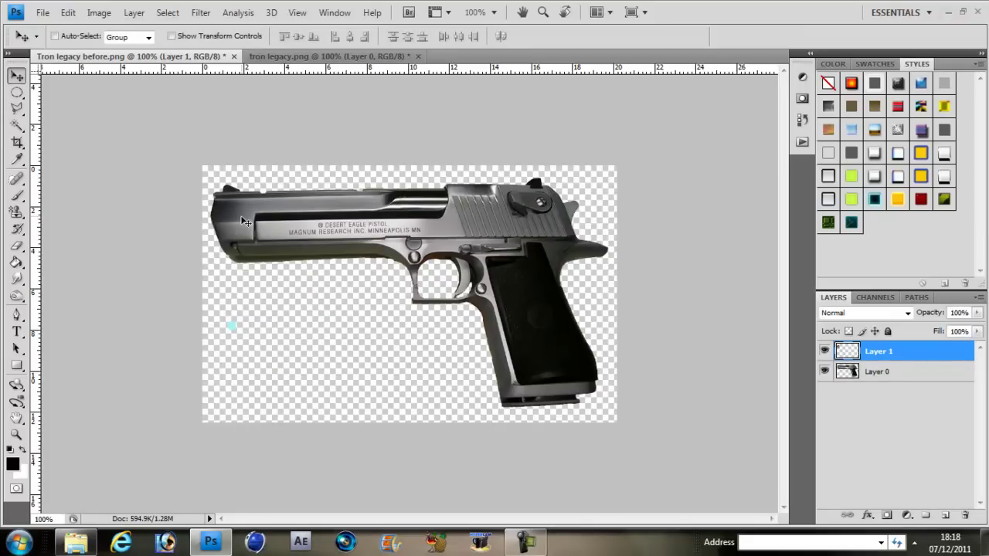
{"action": "mouse_move", "coordinate": [245, 222]}
{"action": "left_mouse_down"}
{"action": "mouse_move", "coordinate": [243, 270]}
{"action": "mouse_move", "coordinate": [240, 217]}
{"action": "left_mouse_up"}
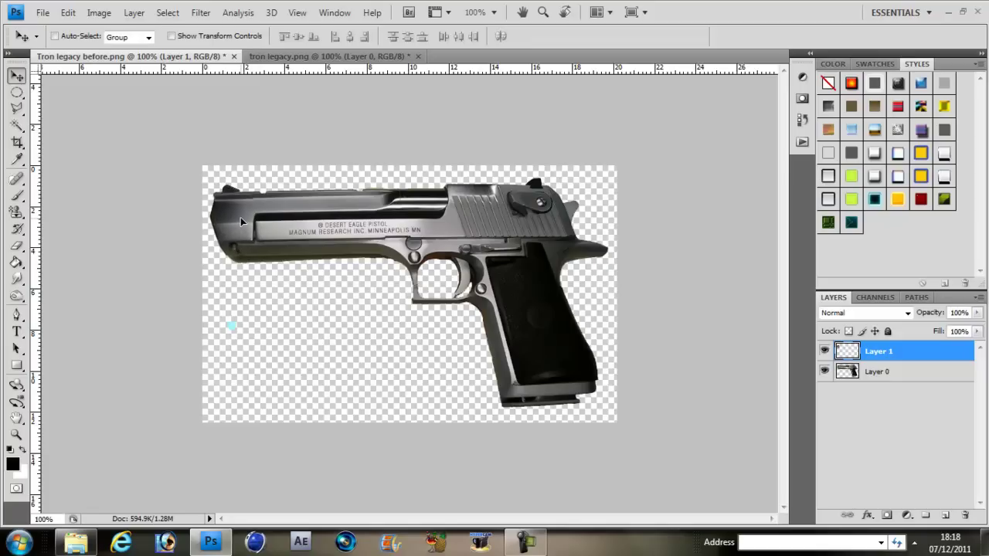
{"action": "left_click", "coordinate": [875, 200]}
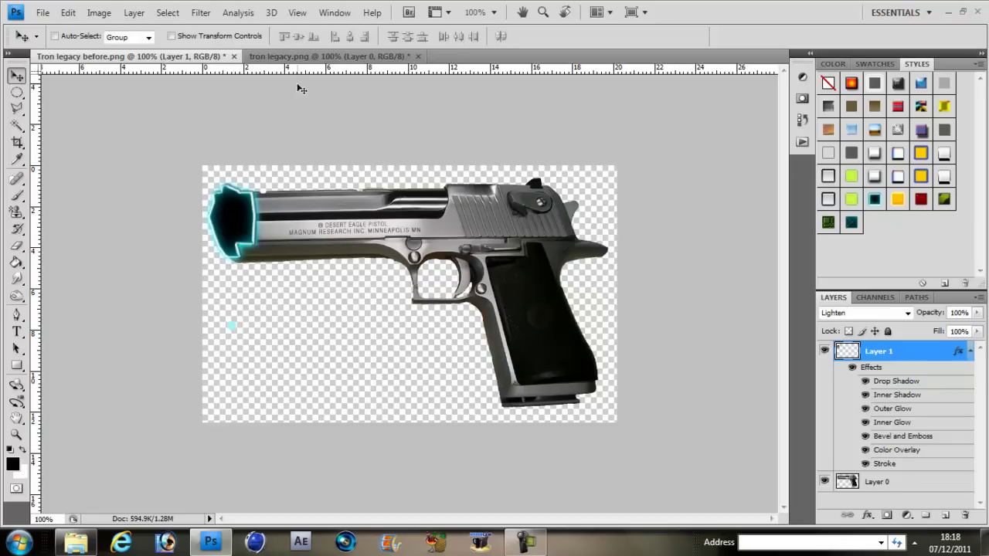
- Compare with the finished neon gun, then return to the silver gun and collapse Layer 1's effects
{"action": "left_click", "coordinate": [294, 56]}
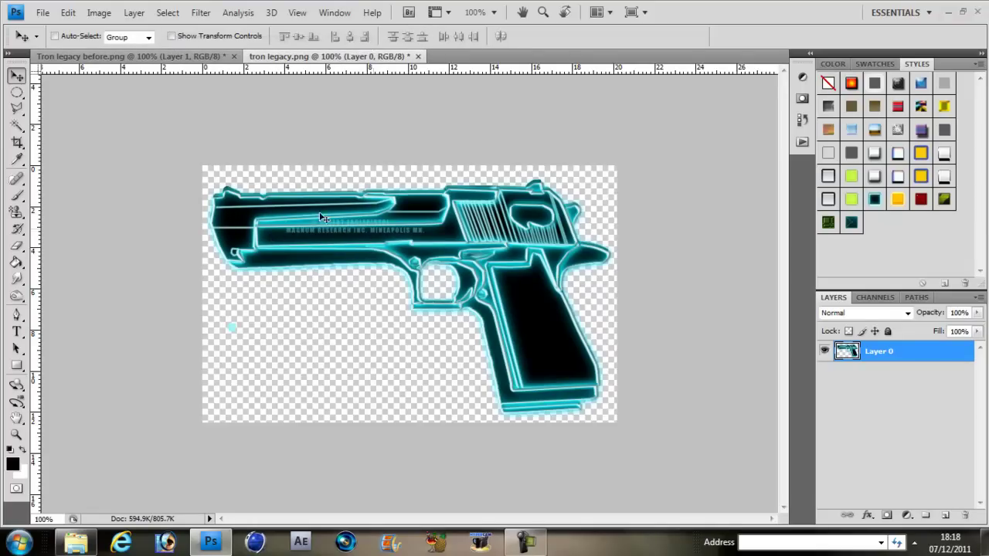
{"action": "left_click", "coordinate": [151, 56]}
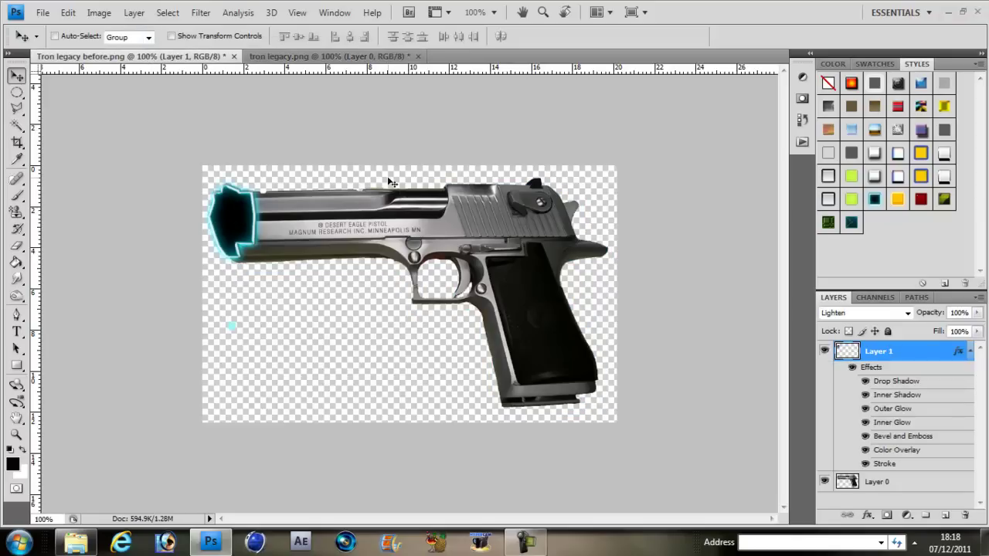
{"action": "key", "text": "l"}
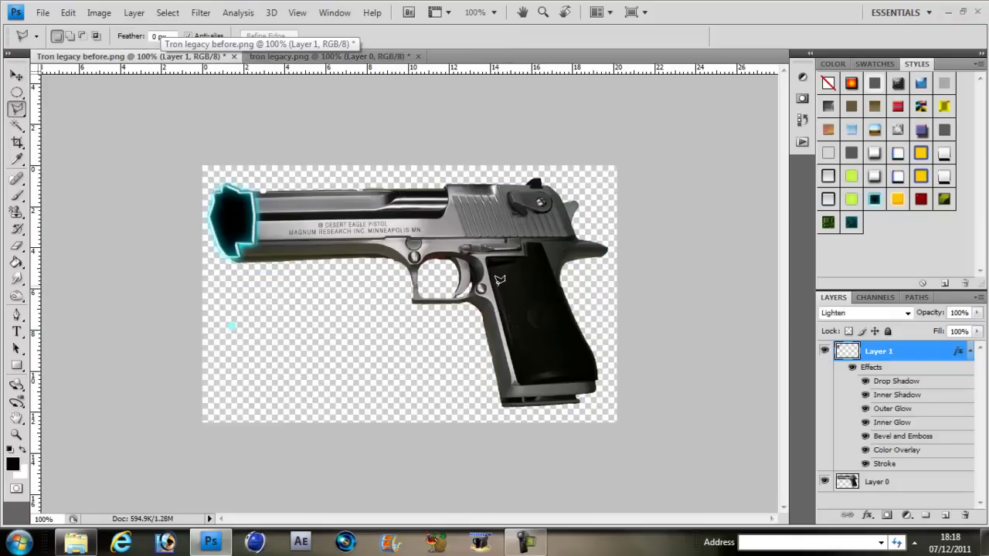
{"action": "left_click", "coordinate": [970, 353]}
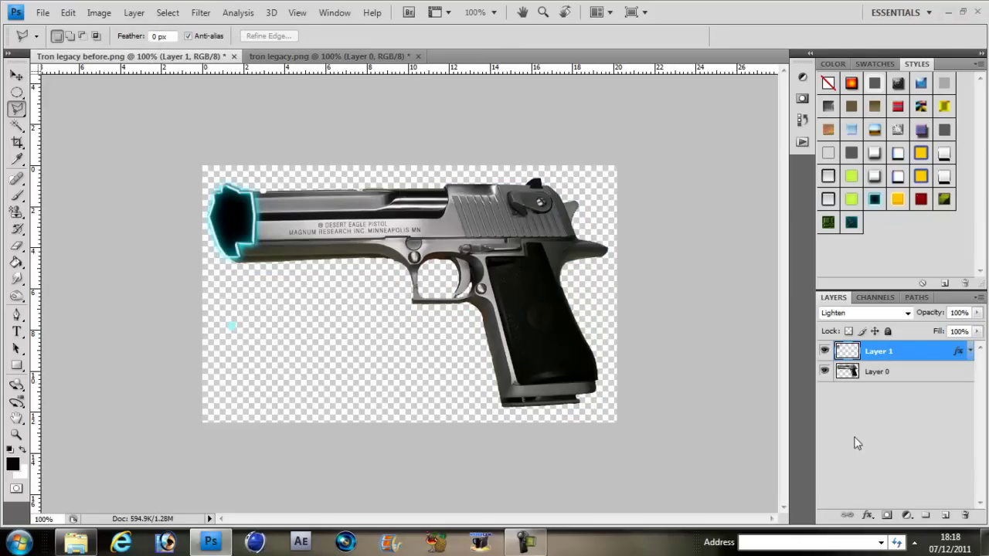
- On Layer 0, select a thin sliver of the slide and shift it to leave a jagged gap
{"action": "left_click", "coordinate": [871, 381]}
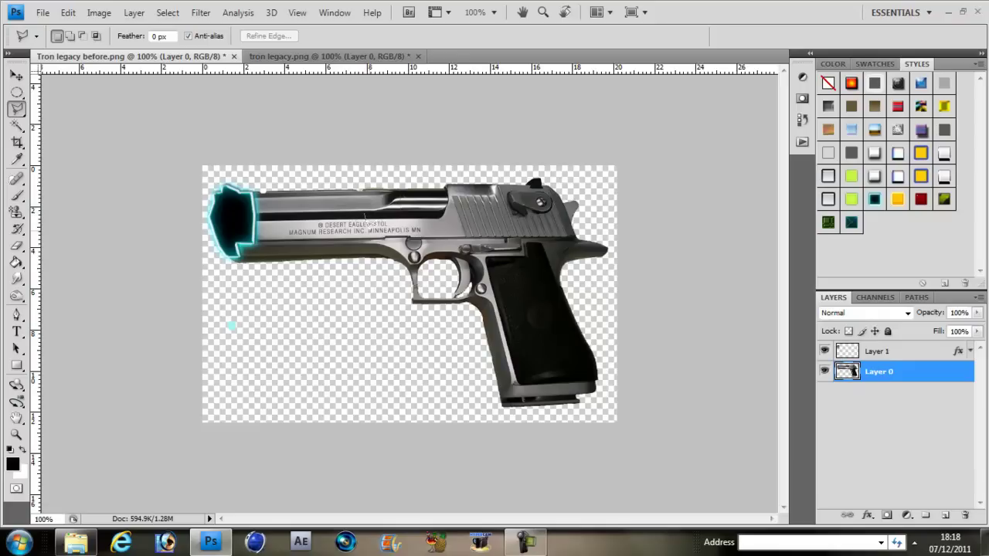
{"action": "left_click", "coordinate": [365, 219]}
{"action": "left_click", "coordinate": [406, 200]}
{"action": "left_click", "coordinate": [366, 218]}
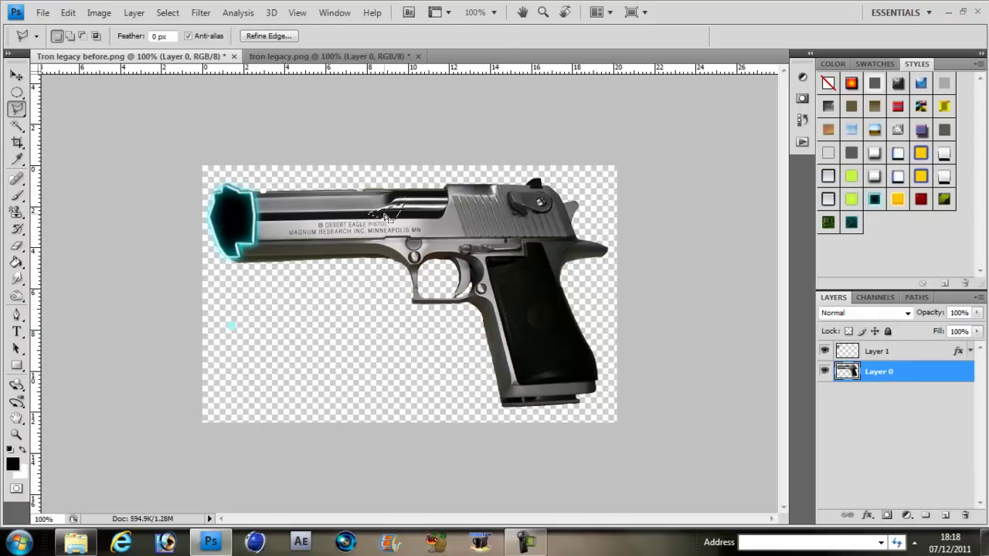
{"action": "key", "text": "v"}
{"action": "mouse_move", "coordinate": [384, 216]}
{"action": "left_mouse_down"}
{"action": "mouse_move", "coordinate": [348, 271]}
{"action": "mouse_move", "coordinate": [348, 305]}
{"action": "mouse_move", "coordinate": [409, 256]}
{"action": "mouse_move", "coordinate": [417, 196]}
{"action": "mouse_move", "coordinate": [392, 216]}
{"action": "left_mouse_up"}
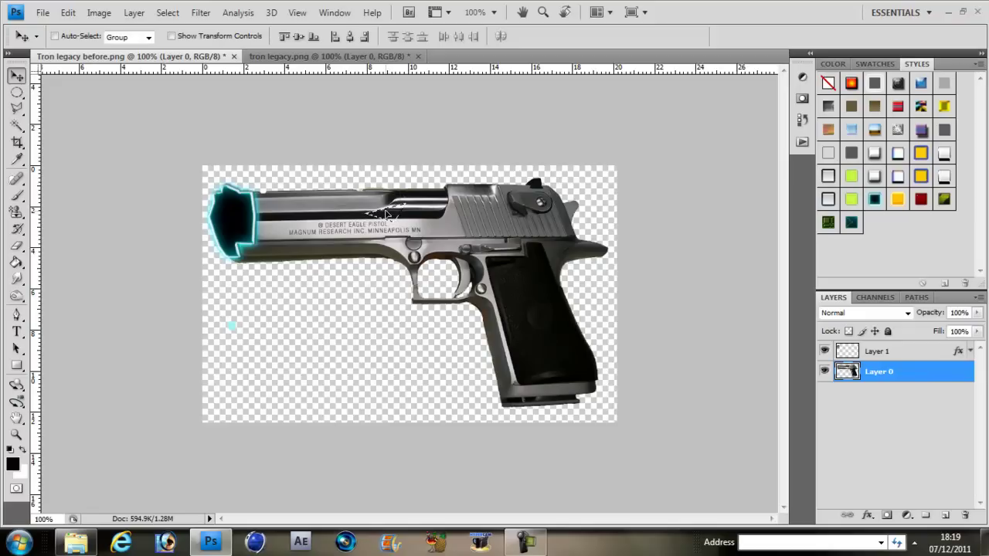
- Begin a new polygon selection along the slide's upper edge
{"action": "key", "text": "l"}
{"action": "left_click", "coordinate": [368, 215]}
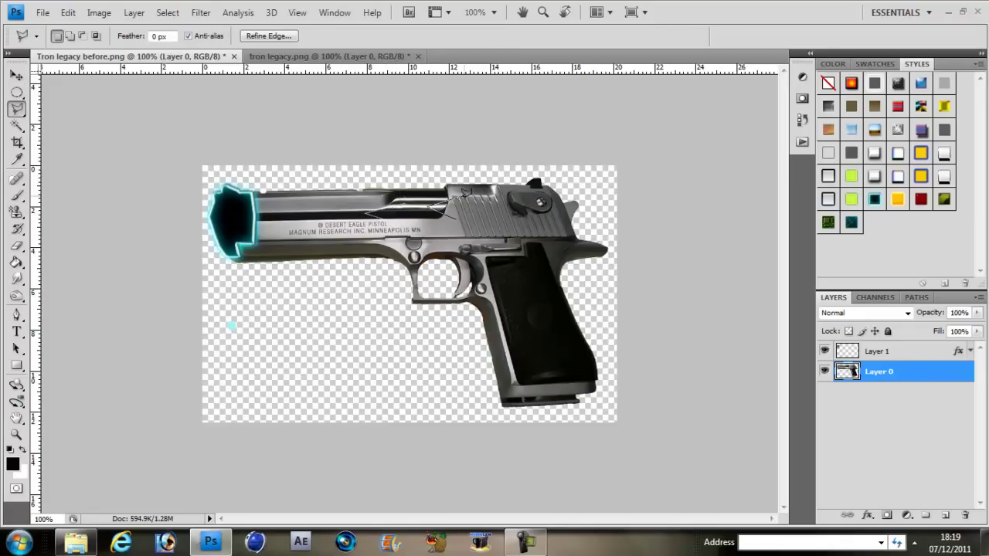
{"action": "left_click", "coordinate": [459, 197]}
- Cut the selected slide strip onto new Layer 2 with Layer via Cut and nudge it into an offset
{"action": "right_click", "coordinate": [452, 209]}
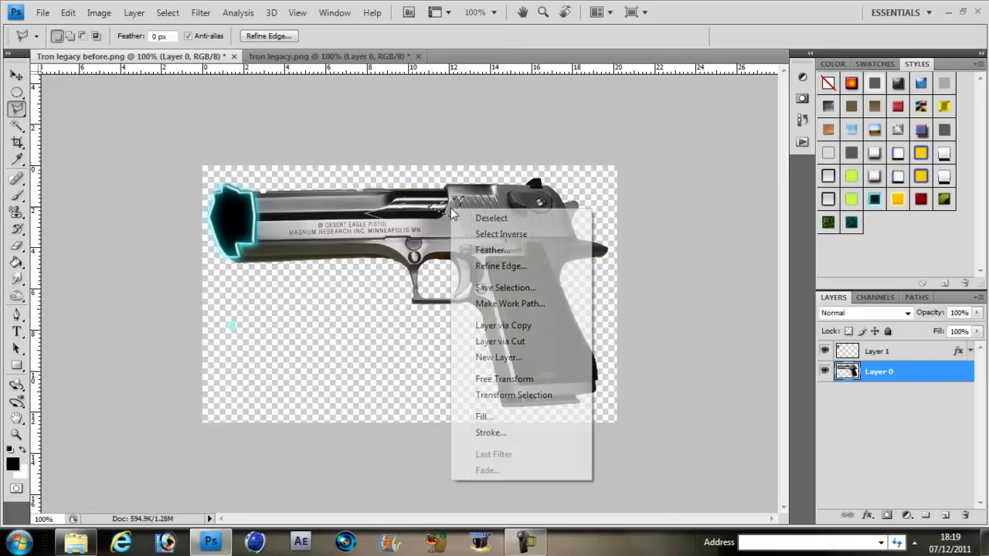
{"action": "left_click", "coordinate": [514, 344]}
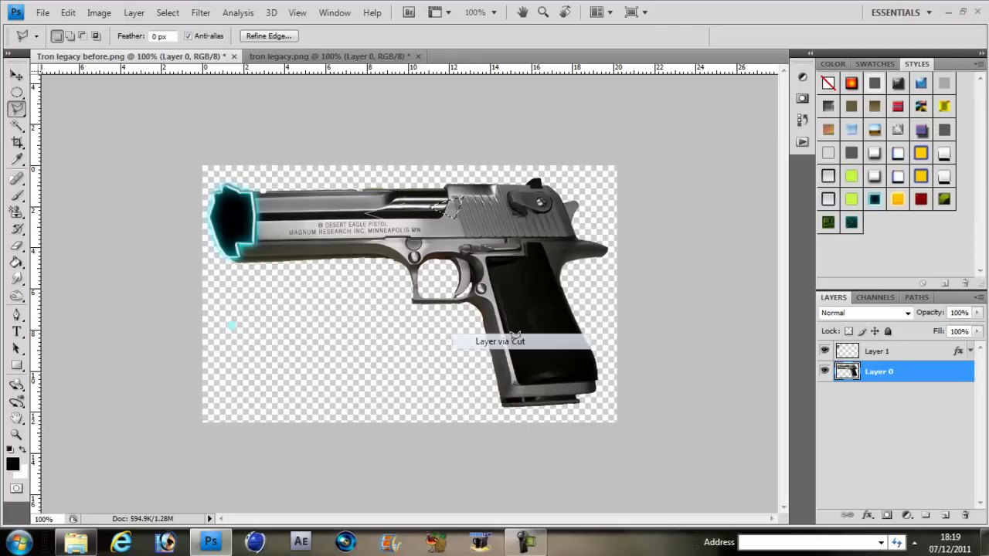
{"action": "key", "text": "v"}
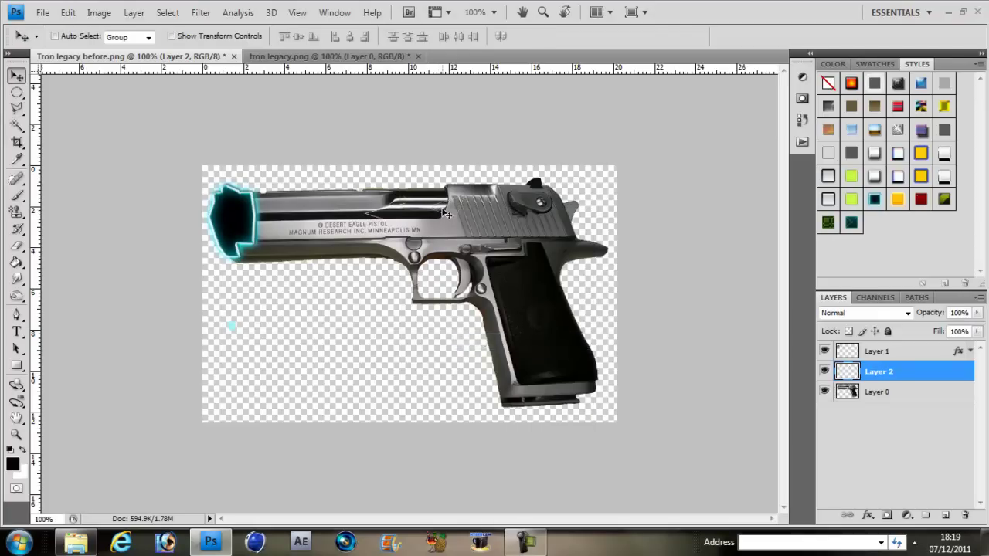
{"action": "key", "text": "Right"}
{"action": "key", "text": "Right"}
{"action": "key", "text": "Right"}
{"action": "left_click_drag", "start_coordinate": [445, 211], "coordinate": [452, 207]}
{"action": "key", "text": "l"}
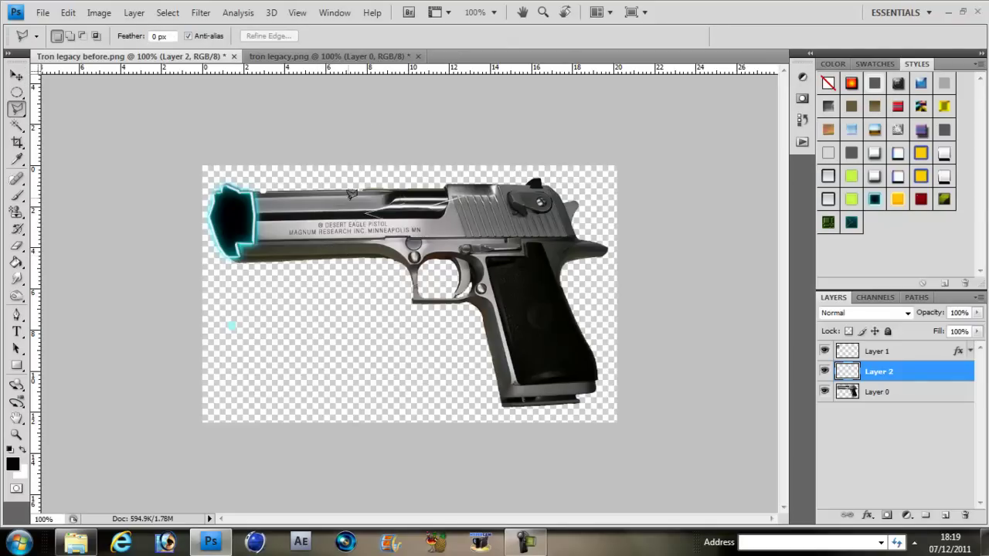
- Select a four-sided area beneath the trigger guard with the Polygonal Lasso
{"action": "left_click", "coordinate": [345, 293]}
{"action": "left_click", "coordinate": [455, 263]}
{"action": "left_click", "coordinate": [462, 401]}
{"action": "left_click", "coordinate": [314, 384]}
{"action": "left_click", "coordinate": [349, 288]}
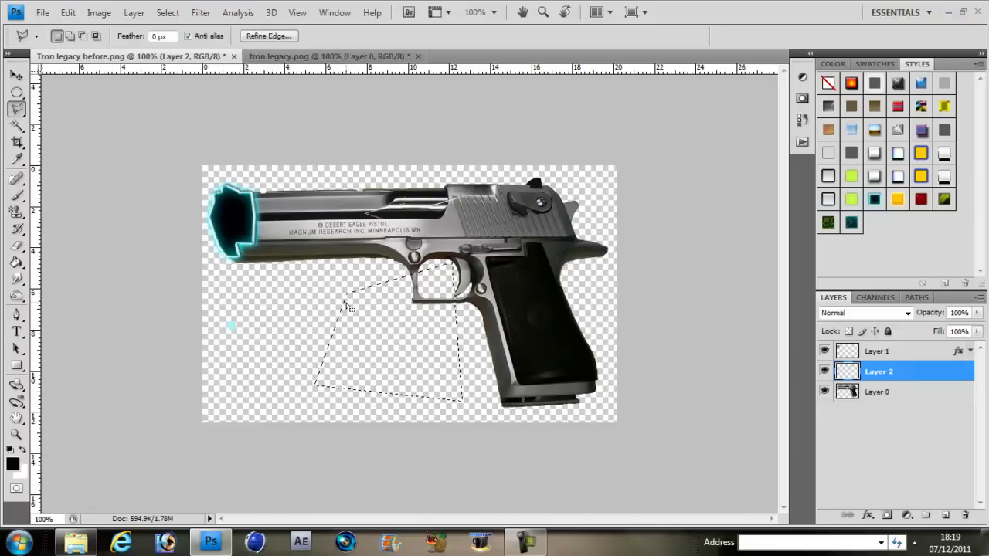
- Paint the selected area solid black on Layer 2 with a 145 px soft brush
{"action": "key", "text": "b"}
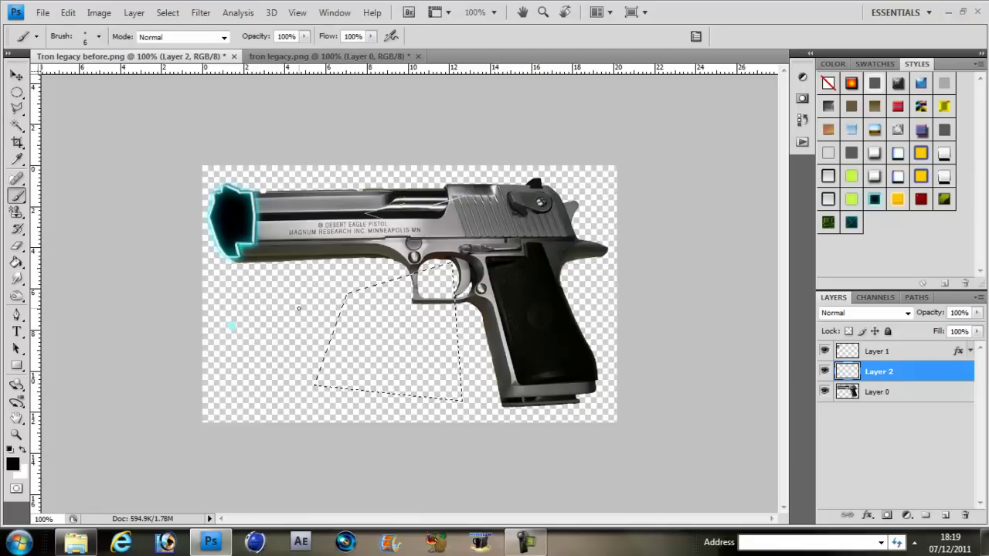
{"action": "right_click", "coordinate": [404, 337]}
{"action": "left_click", "coordinate": [402, 308]}
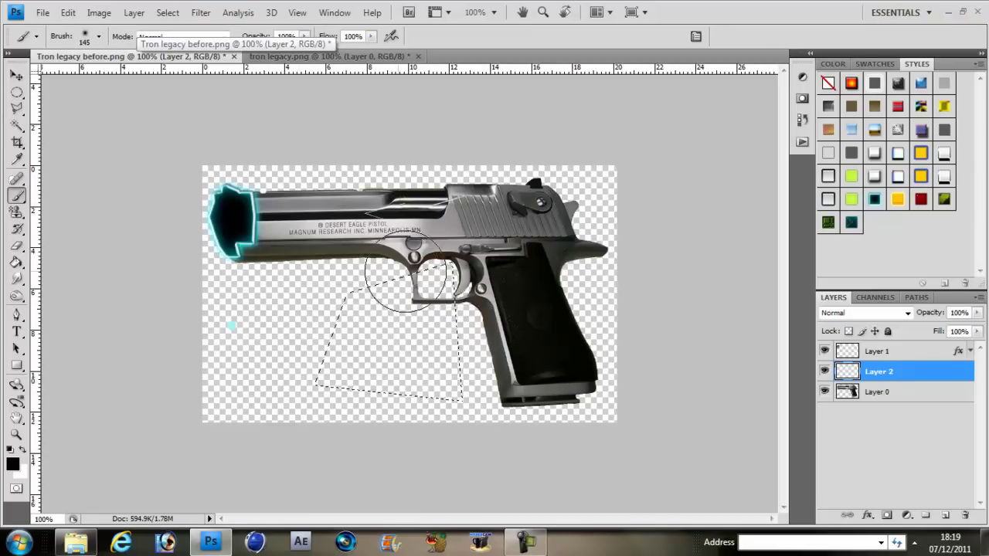
{"action": "mouse_move", "coordinate": [386, 294]}
{"action": "left_mouse_down"}
{"action": "mouse_move", "coordinate": [443, 317]}
{"action": "mouse_move", "coordinate": [421, 355]}
{"action": "mouse_move", "coordinate": [319, 323]}
{"action": "mouse_move", "coordinate": [341, 317]}
{"action": "mouse_move", "coordinate": [437, 362]}
{"action": "mouse_move", "coordinate": [443, 297]}
{"action": "mouse_move", "coordinate": [331, 451]}
{"action": "mouse_move", "coordinate": [323, 394]}
{"action": "mouse_move", "coordinate": [469, 406]}
{"action": "mouse_move", "coordinate": [421, 247]}
{"action": "mouse_move", "coordinate": [364, 364]}
{"action": "left_mouse_up"}
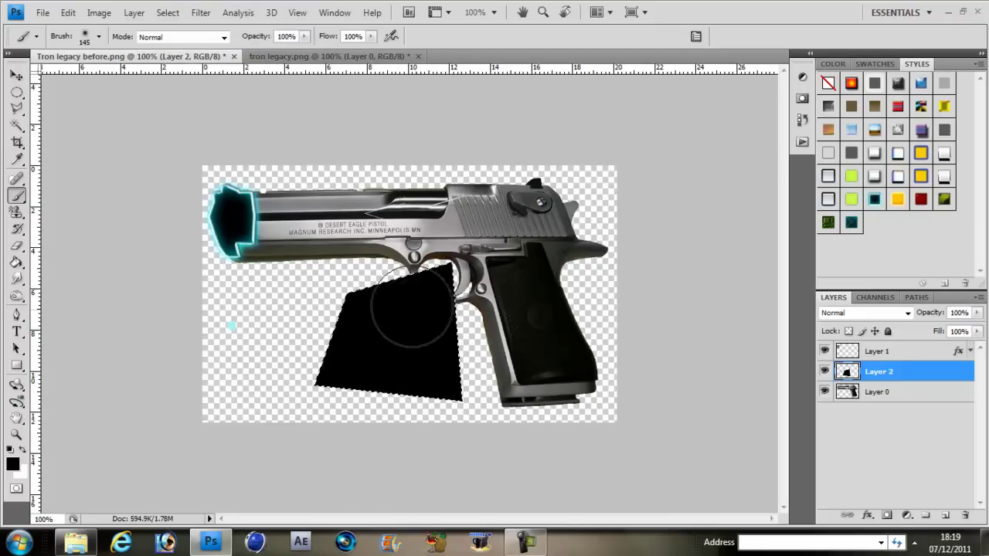